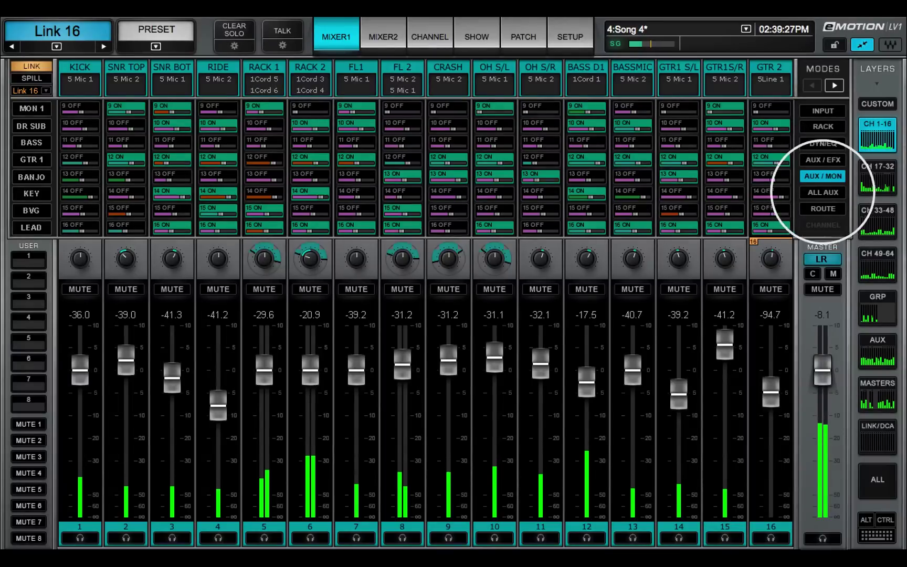
- Switch the strips to ALL AUX mode to show every channel's aux sends
left_click(823, 192)
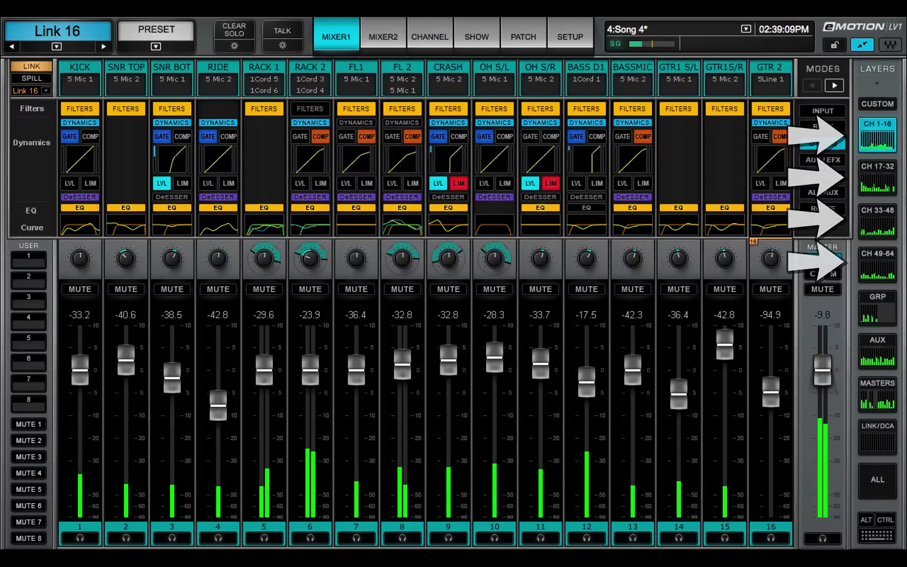
- Browse the GRP, AUX and MASTERS strip layers in turn
left_click(877, 309)
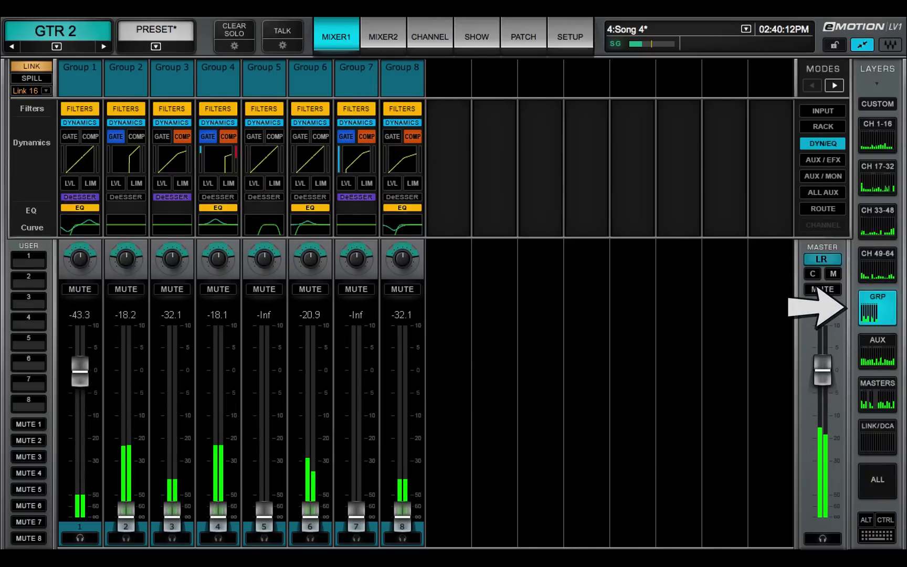
left_click(878, 352)
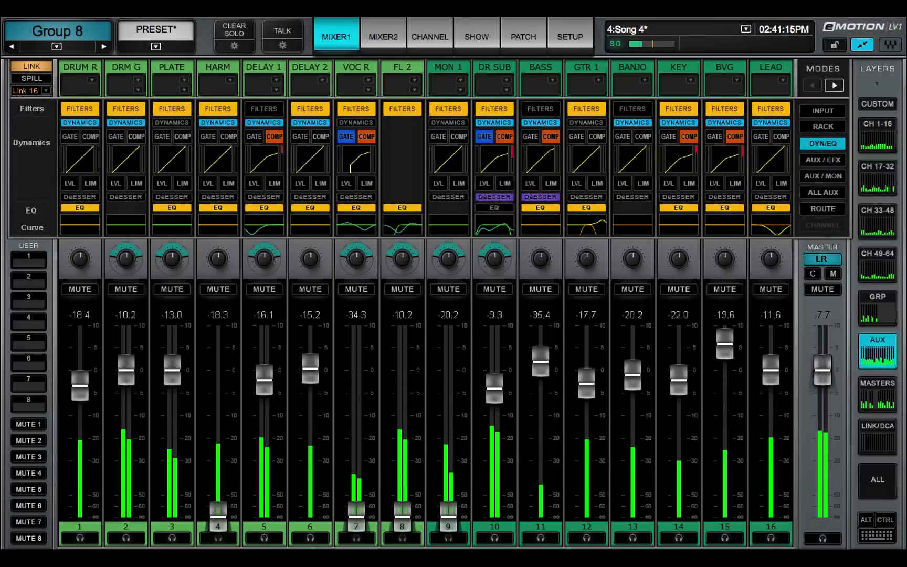
left_click(877, 393)
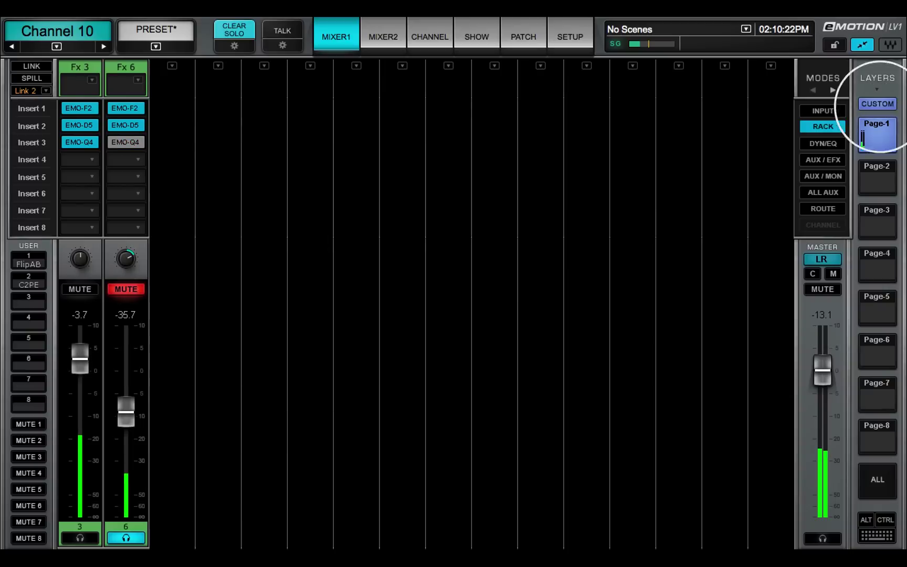
- Place the Group 1 strip in an empty slot of custom layer Page-1
right_click(175, 72)
mouse_move(203, 169)
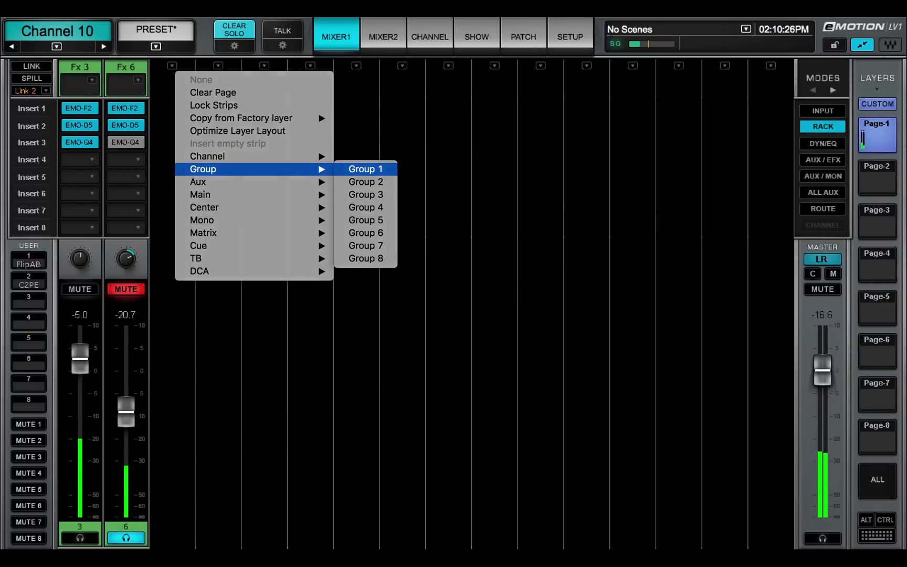
left_click(365, 168)
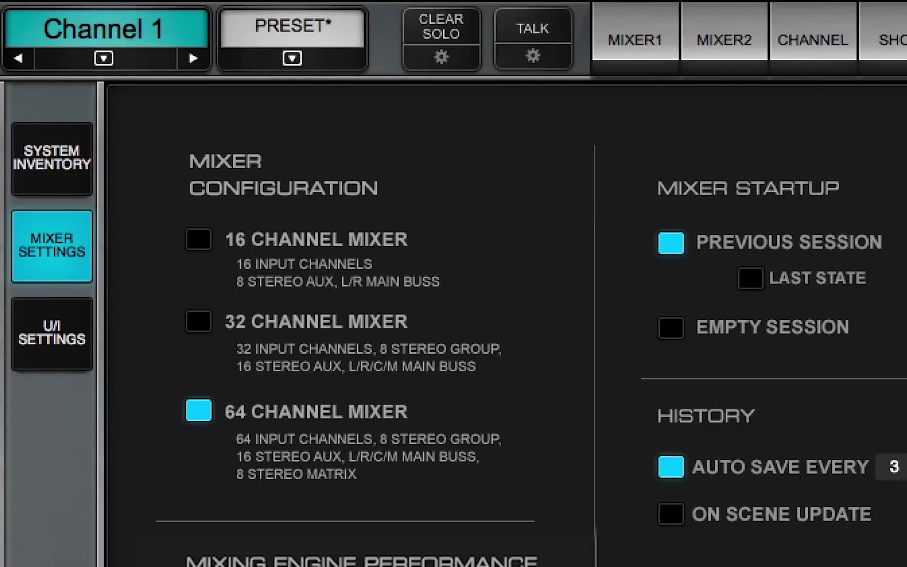
- Tick the 16 CHANNEL MIXER option in Mixer Settings
left_click(199, 239)
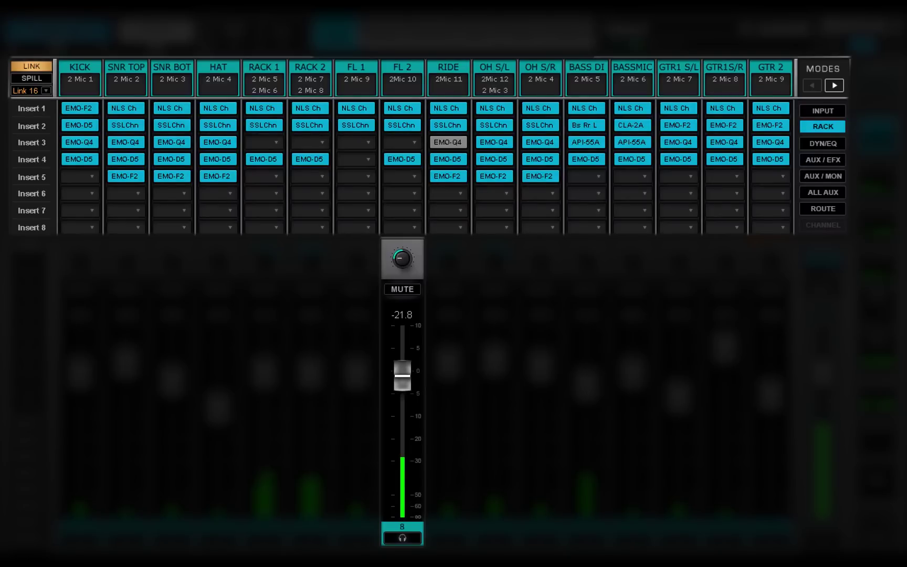
- Cycle the strips through ROUTE and INPUT modes, ending on AUX/EFX effect sends
left_click(822, 208)
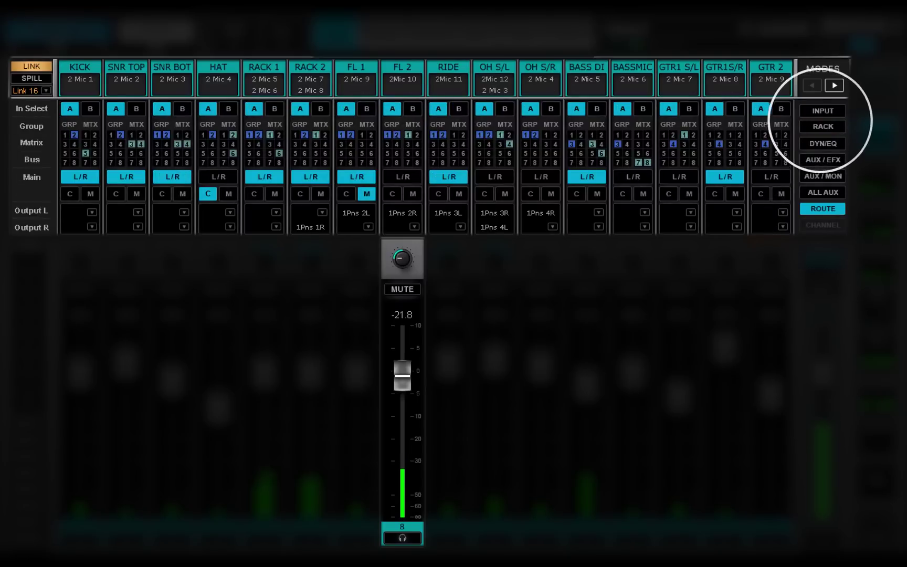
left_click(823, 111)
left_click(823, 160)
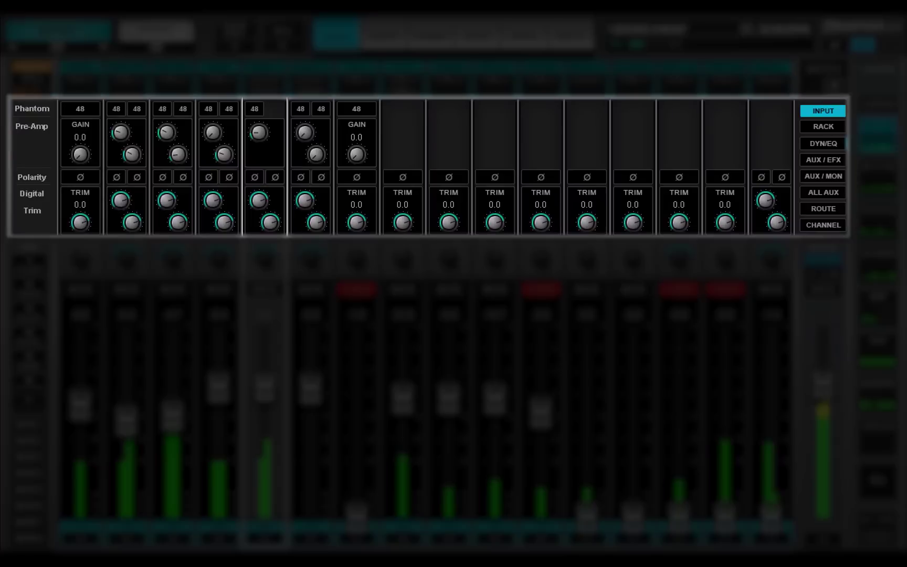
- Switch the strips to RACK mode to show each channel's insert plugin slots
left_click(823, 127)
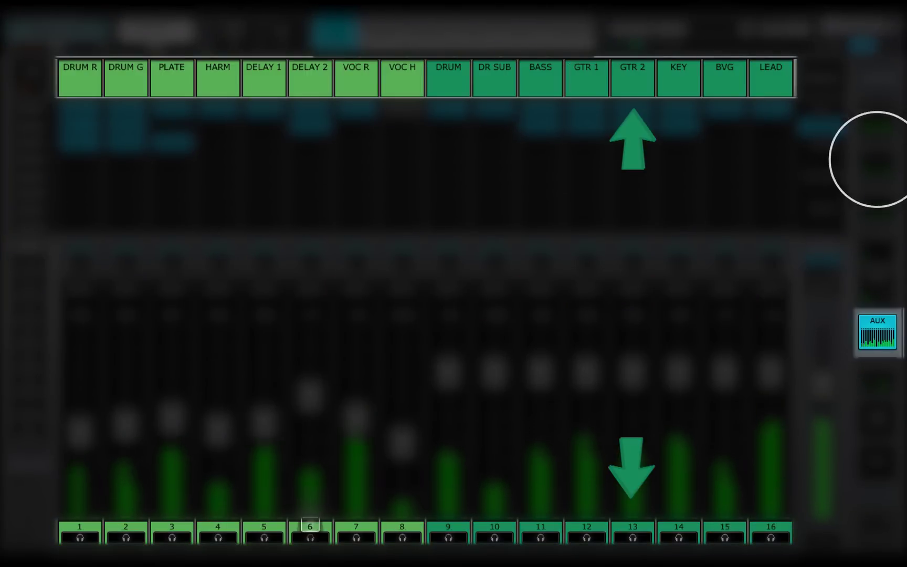
- Bring up channels 17–32 and select channel 19, KEY
left_click(877, 159)
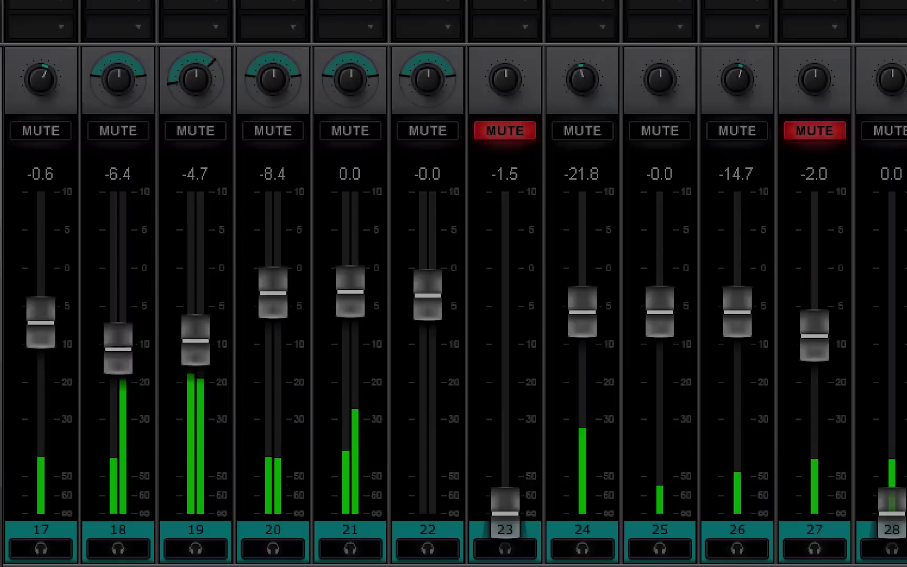
left_click(197, 336)
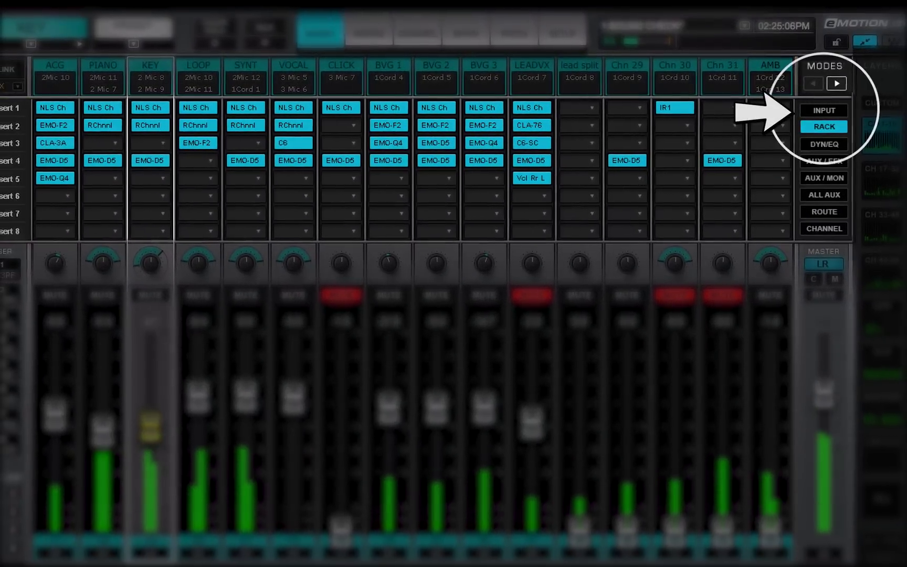
left_click(826, 110)
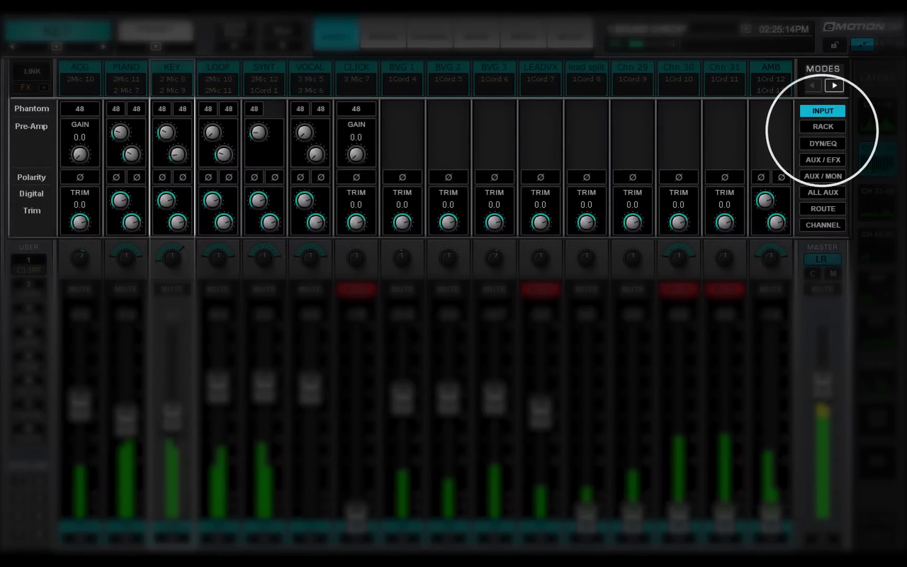
left_click(823, 126)
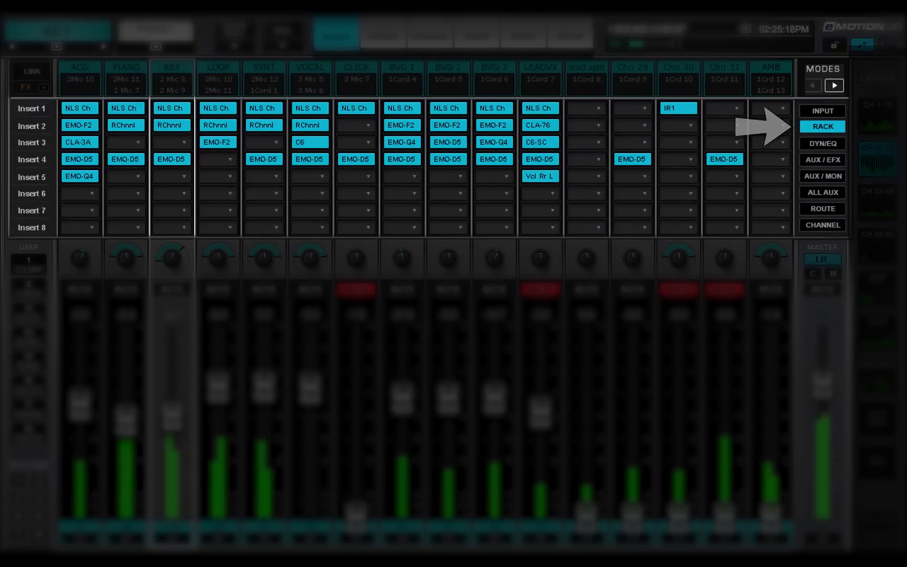
- Move EMO-F2 from LOOP to SYNT, put EMO-D5 in SYNT's Insert 2, and open VOCAL's C6
left_click_drag(183, 184, 282, 183)
left_click_drag(283, 218, 282, 146)
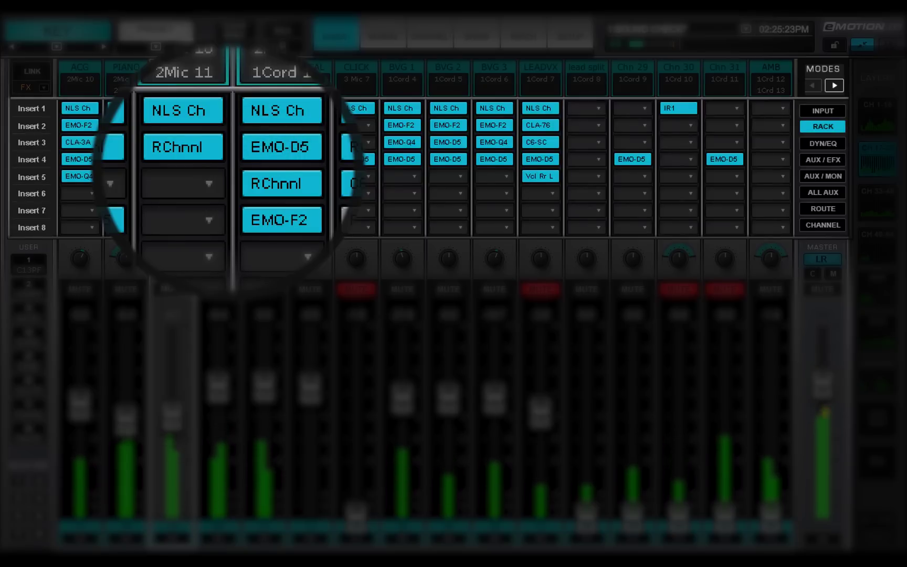
left_click_drag(308, 175, 309, 146)
double_click(310, 142)
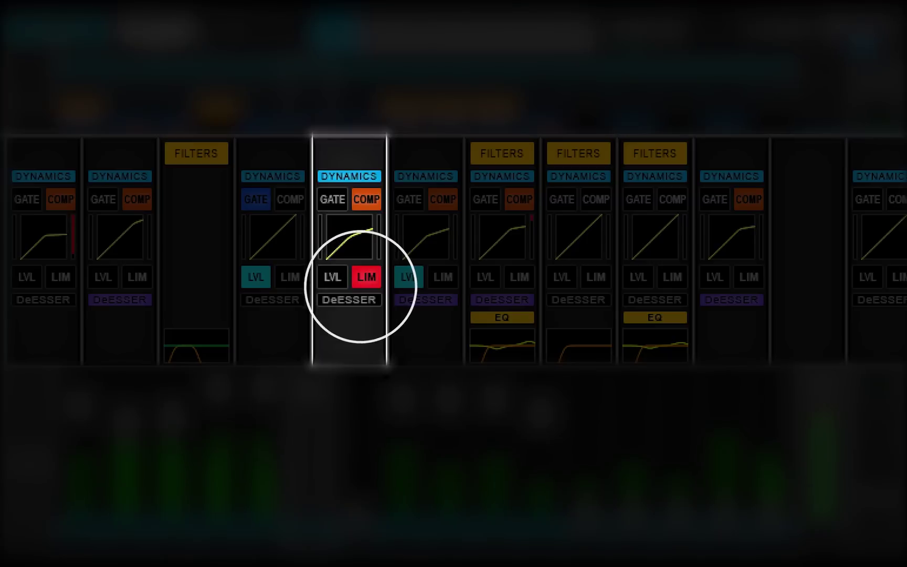
- Turn off the limiter, enable the gate, then bypass the channel's whole dynamics section
left_click(362, 277)
left_click(331, 201)
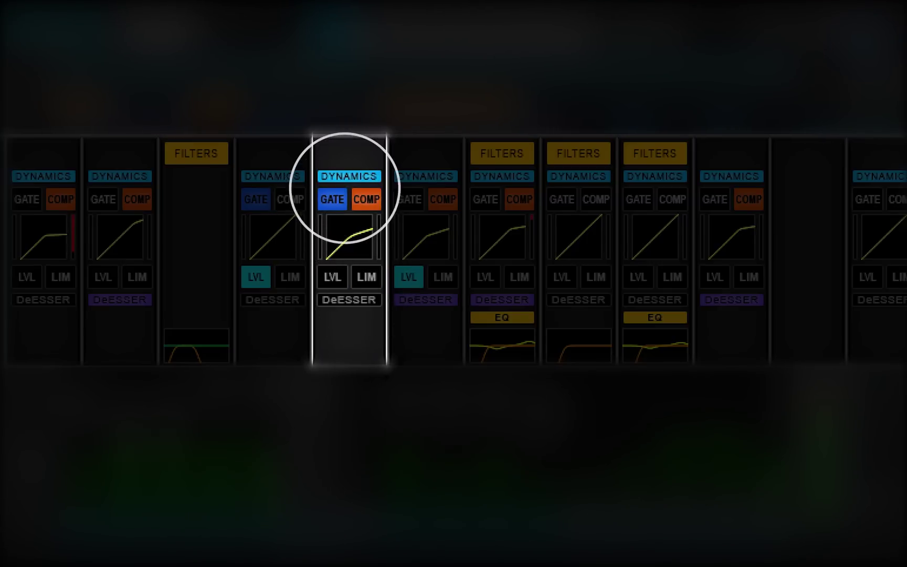
left_click(348, 176)
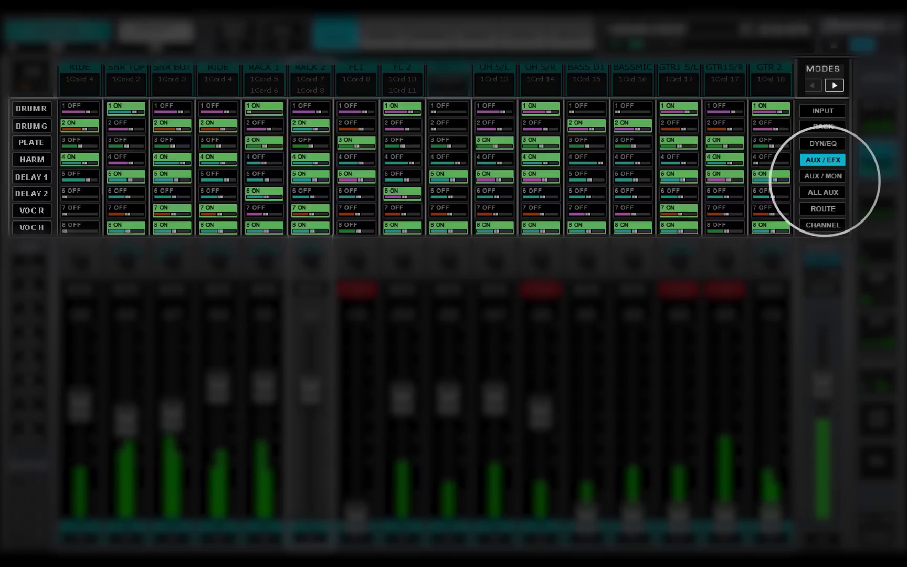
- Show aux sends 9–16 with AUX/MON, then all sixteen sends with ALL AUX
left_click(823, 176)
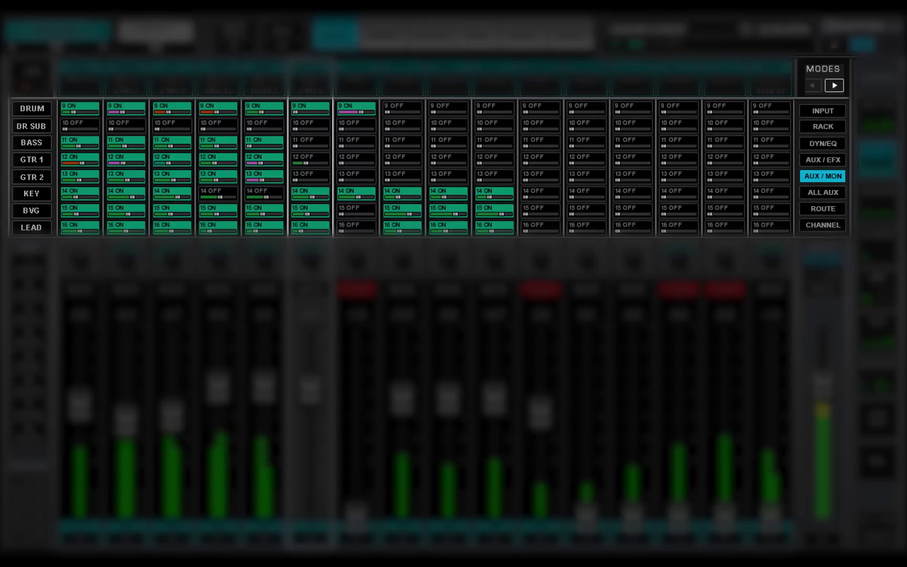
left_click(822, 192)
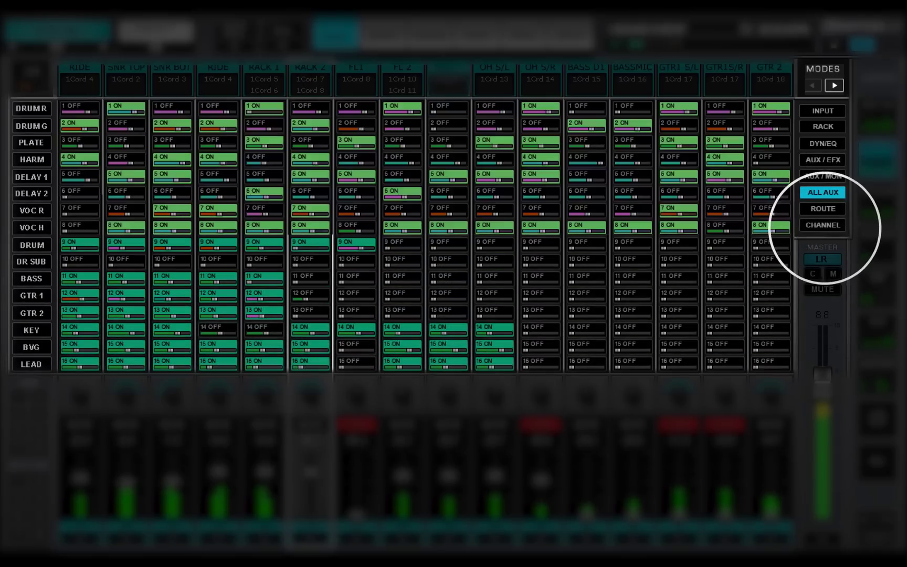
- Switch to CHANNEL mode for one channel's full strip, then flip MODES to the DUGAN page
left_click(823, 224)
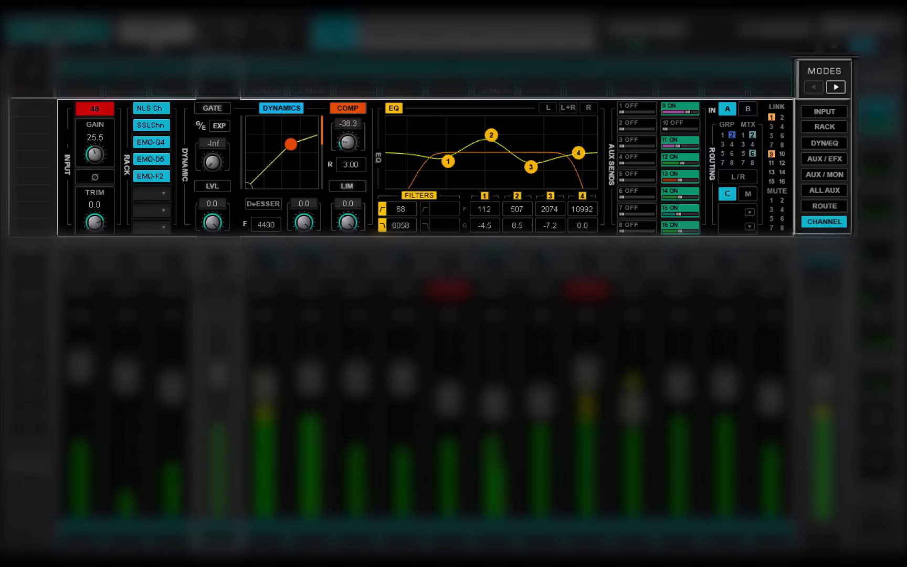
left_click(836, 87)
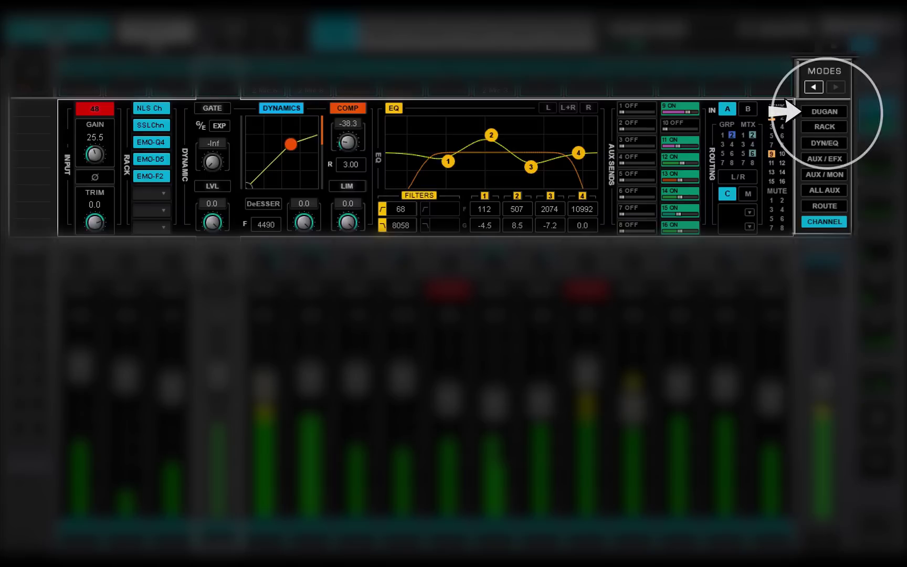
- Show the Dugan Speech Automixer view, then mute and unmute automix group a
left_click(824, 112)
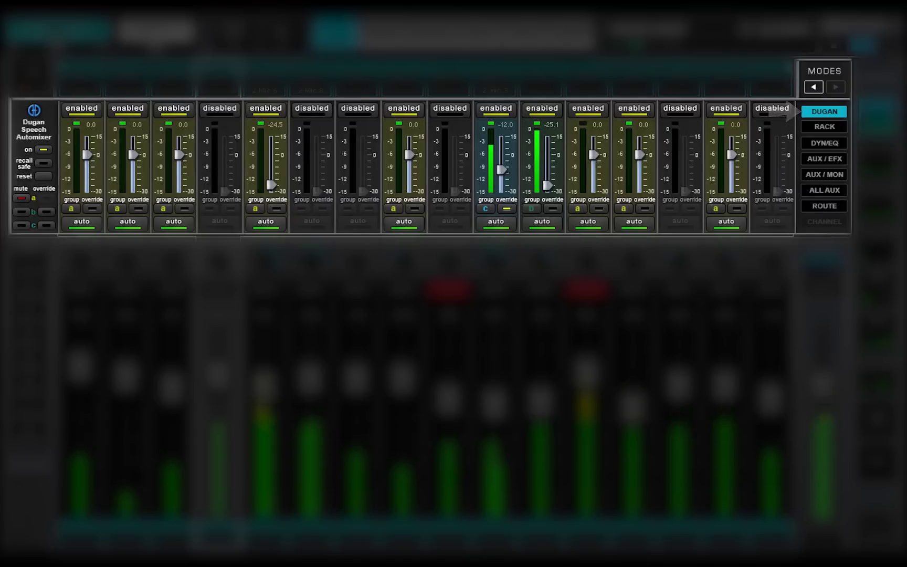
left_click(21, 198)
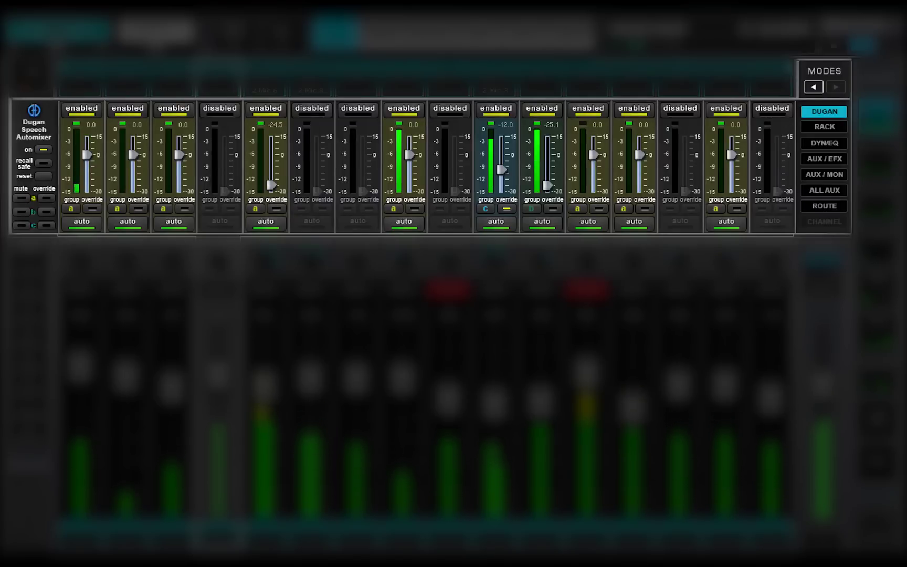
left_click(21, 198)
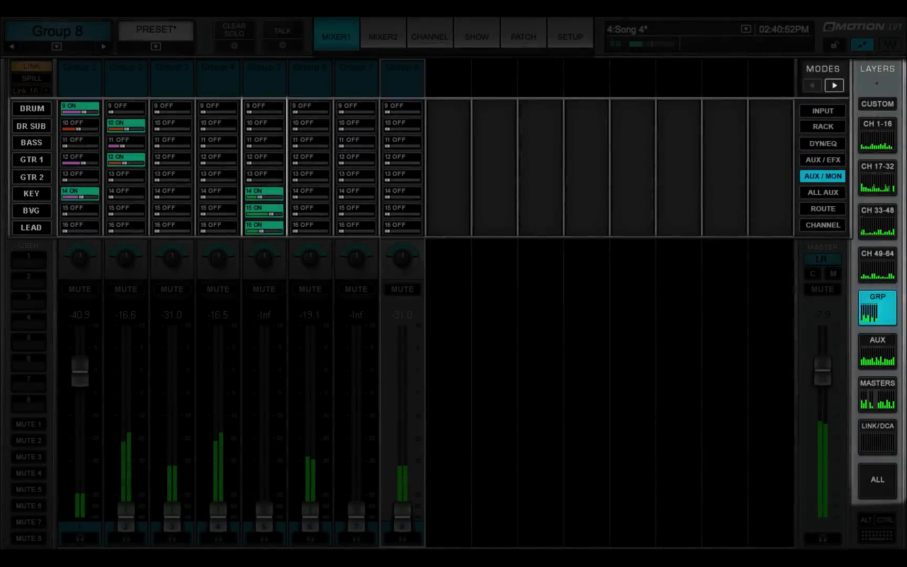
- Put the aux buses on the faders, set the master to mono, and select the DRUM G aux bus
left_click(878, 351)
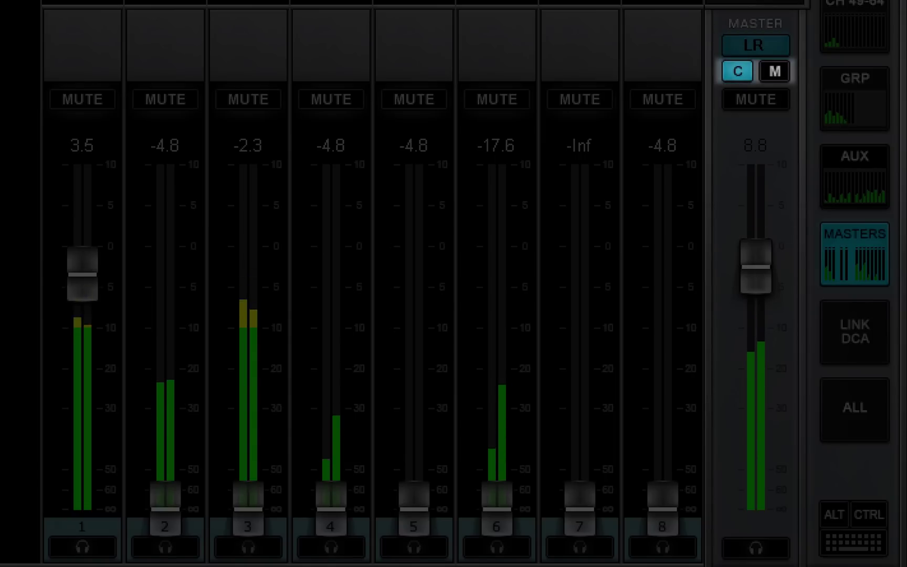
left_click(775, 71)
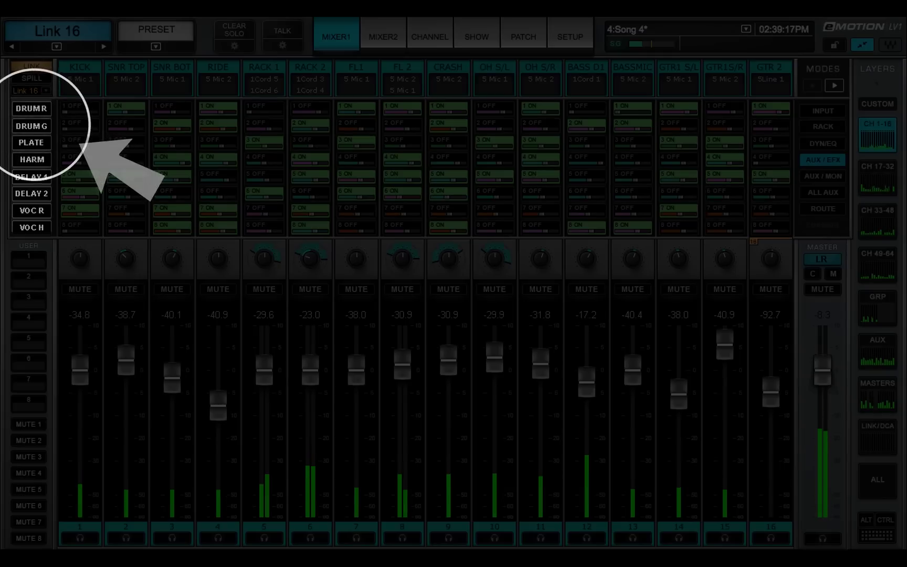
left_click(31, 126)
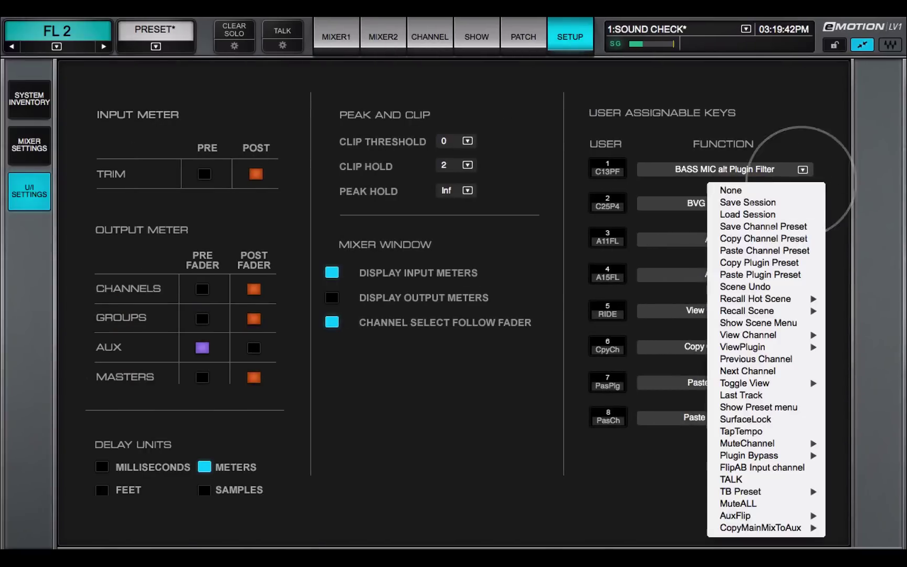
- Assign Scene Undo to user key 1, engage mute group 1, and show the on-screen keyboard
left_click(745, 287)
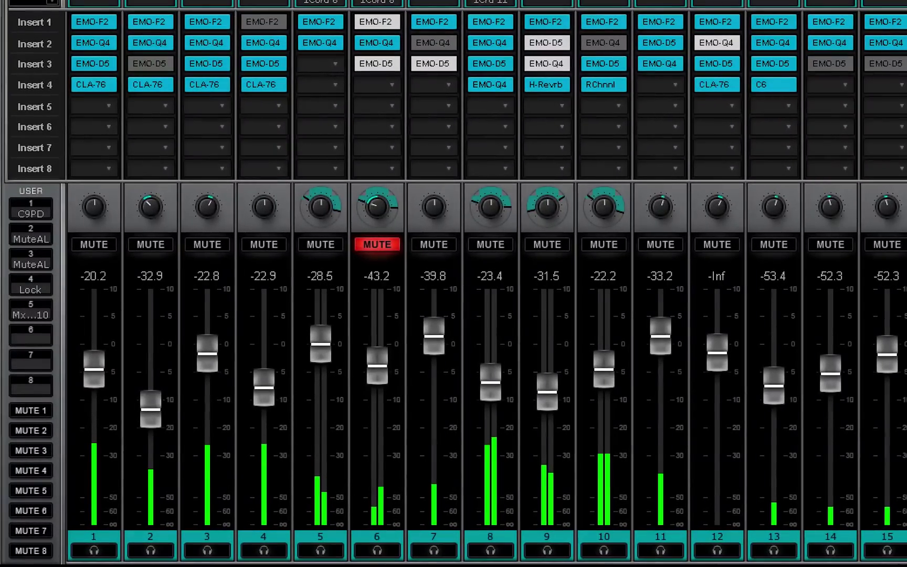
left_click(31, 410)
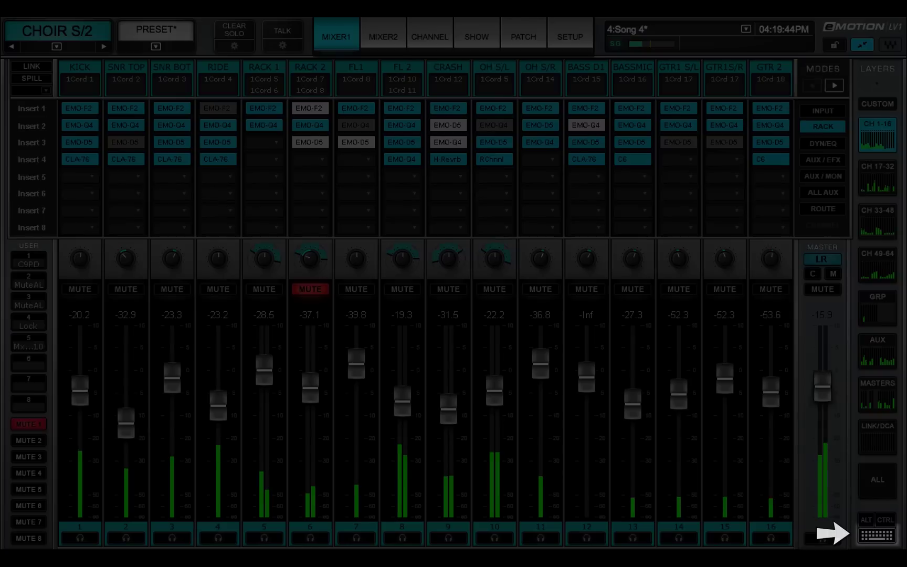
left_click(877, 535)
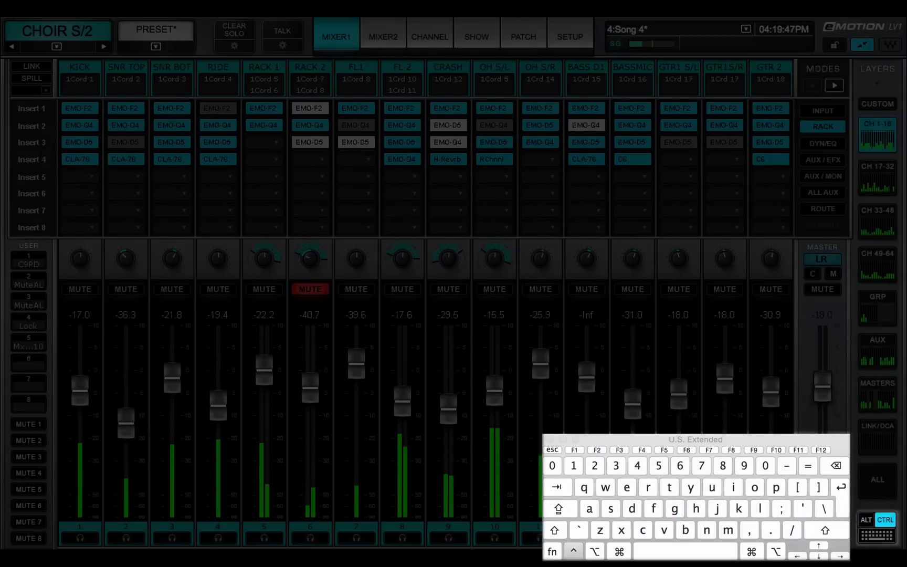
- Change the Link-by group for spilling channels from BASS to ACC
key("alt")
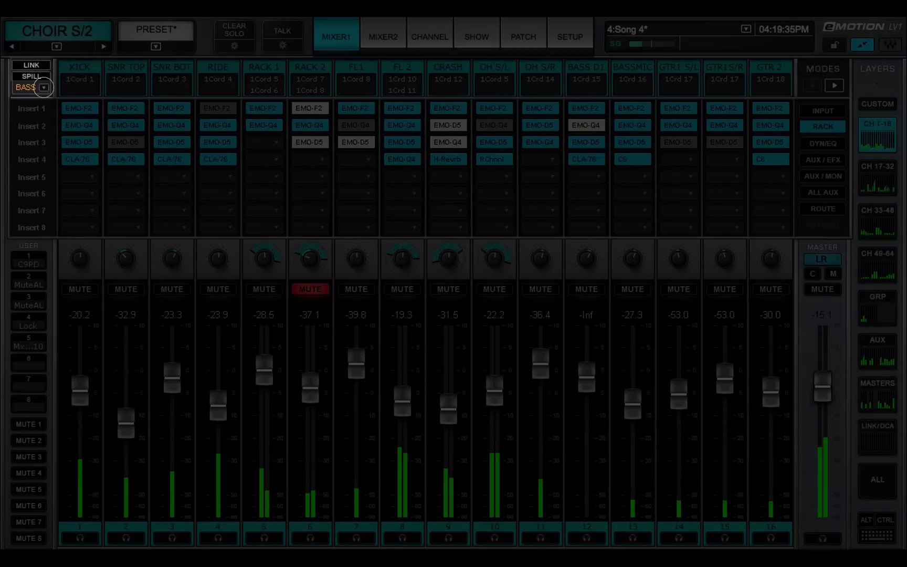
left_click(37, 88)
key("Down")
key("Down")
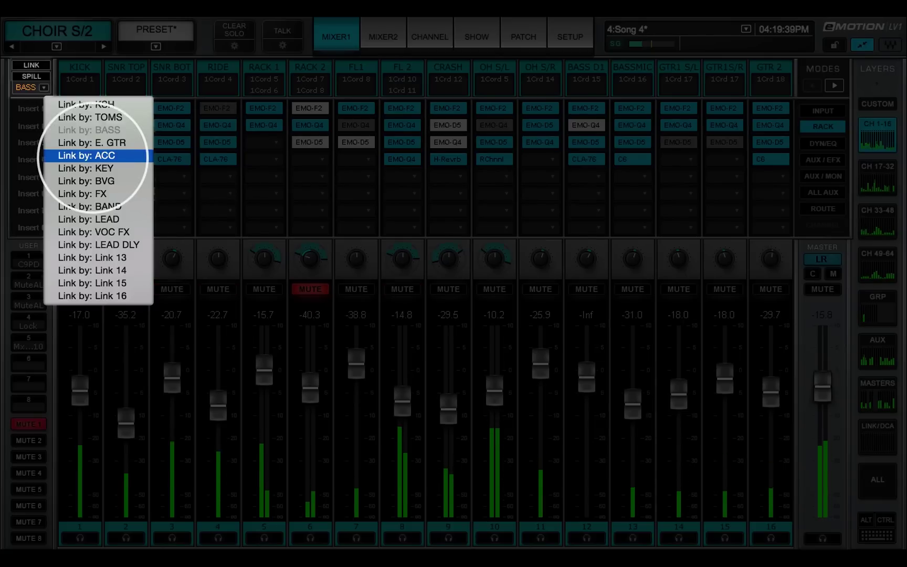
left_click(79, 157)
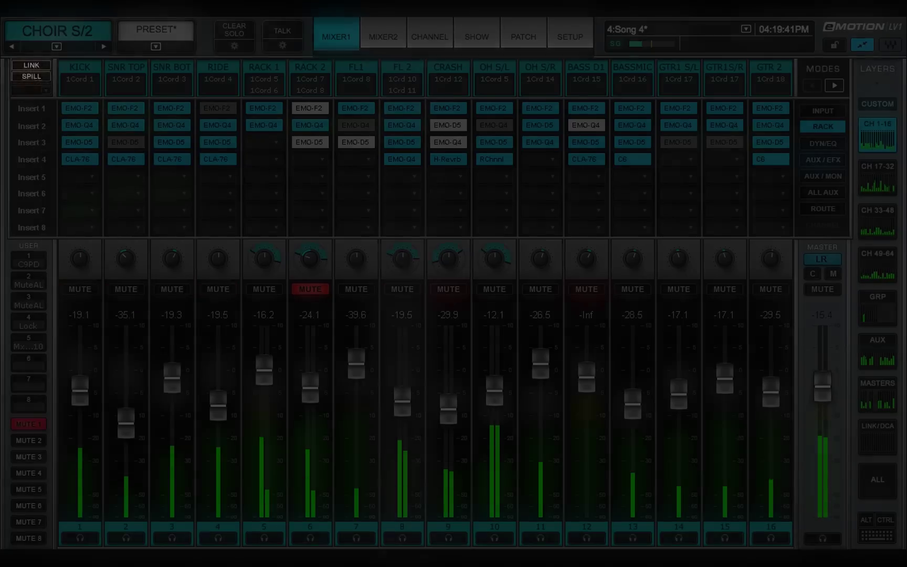